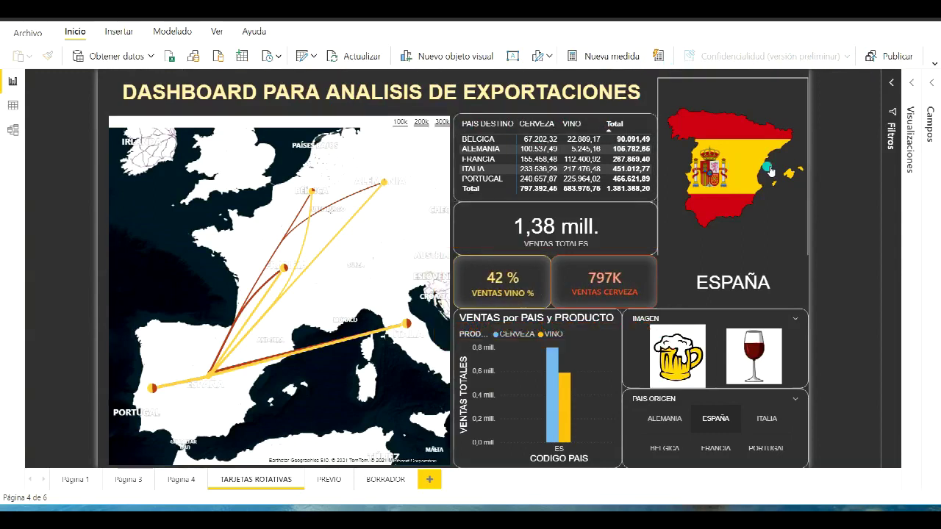
Try the ALEMANIA, wine, beer and ESPAÑA filters, finishing with exports filtered to ITALIA.
click(912, 86)
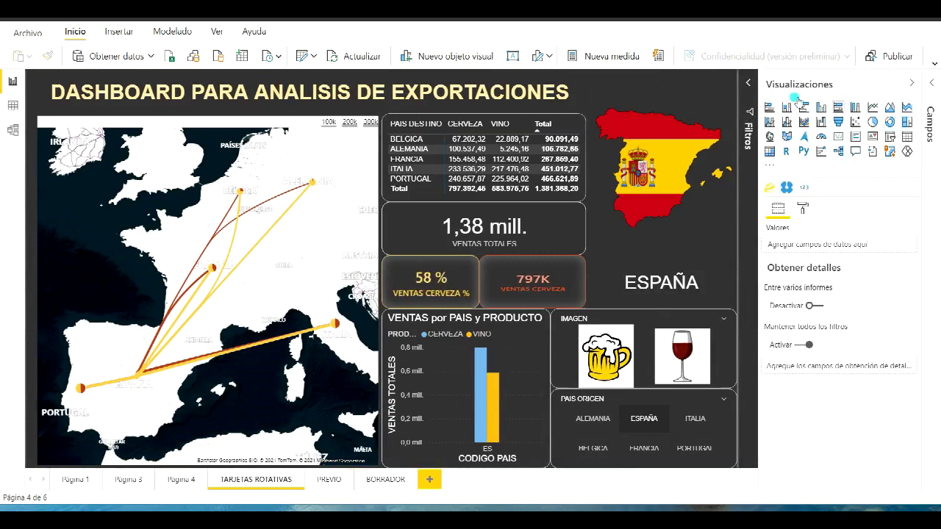
click(912, 83)
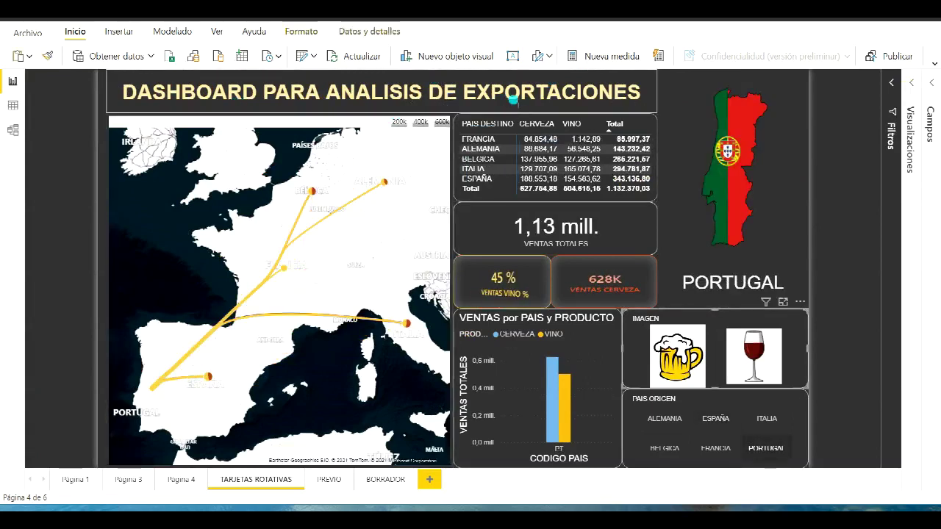
click(655, 421)
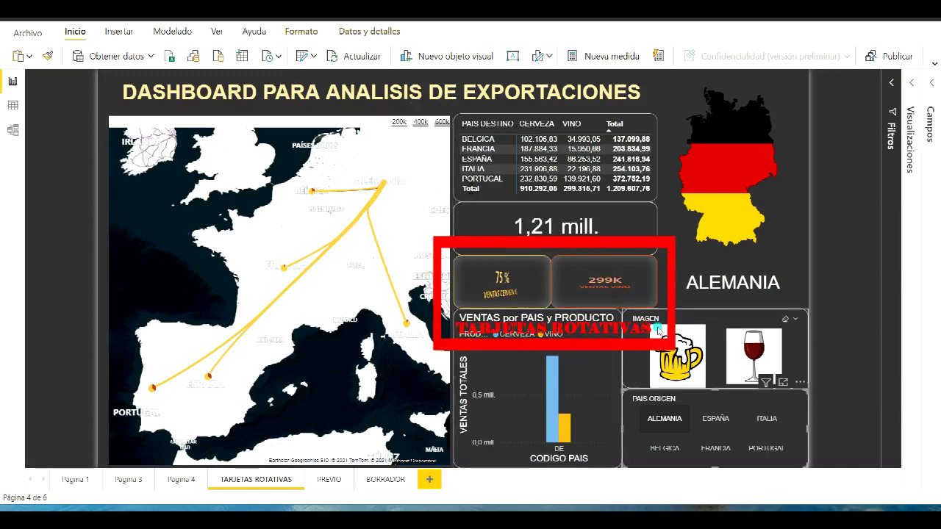
click(752, 345)
click(751, 344)
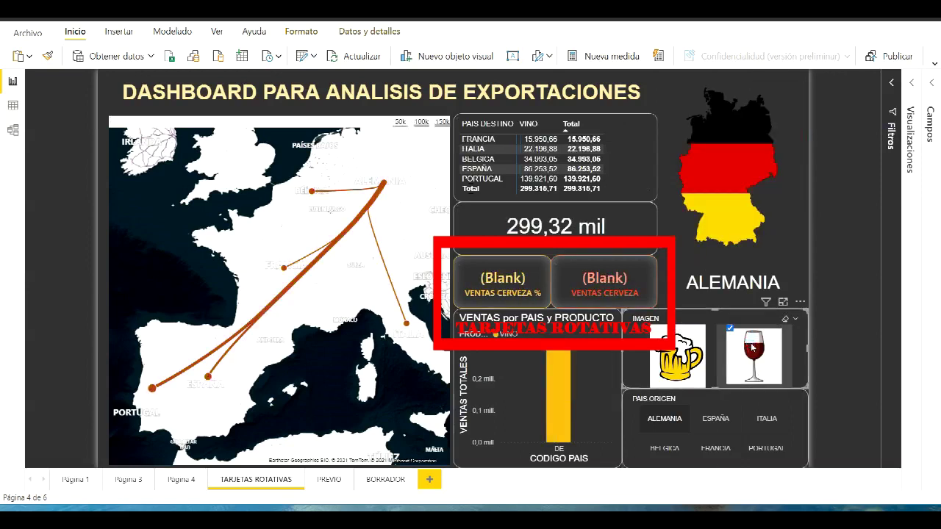
click(751, 348)
click(682, 356)
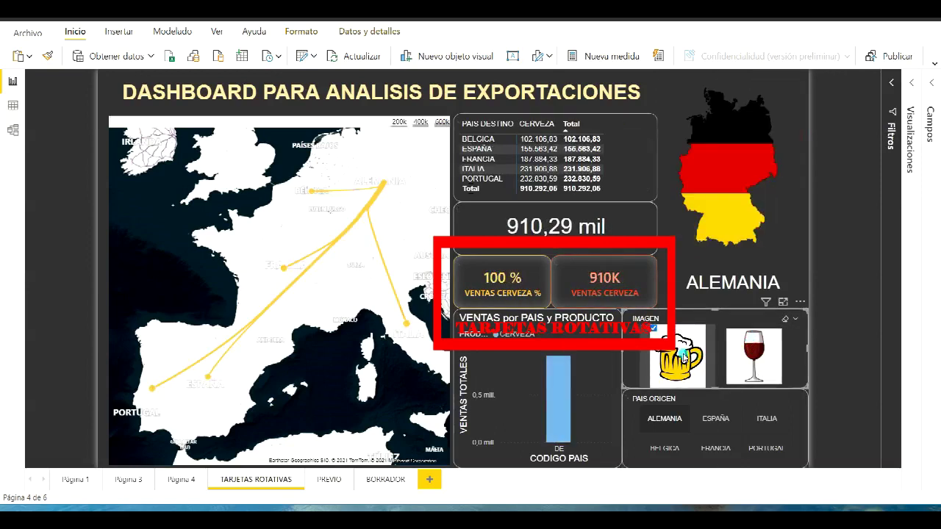
click(682, 356)
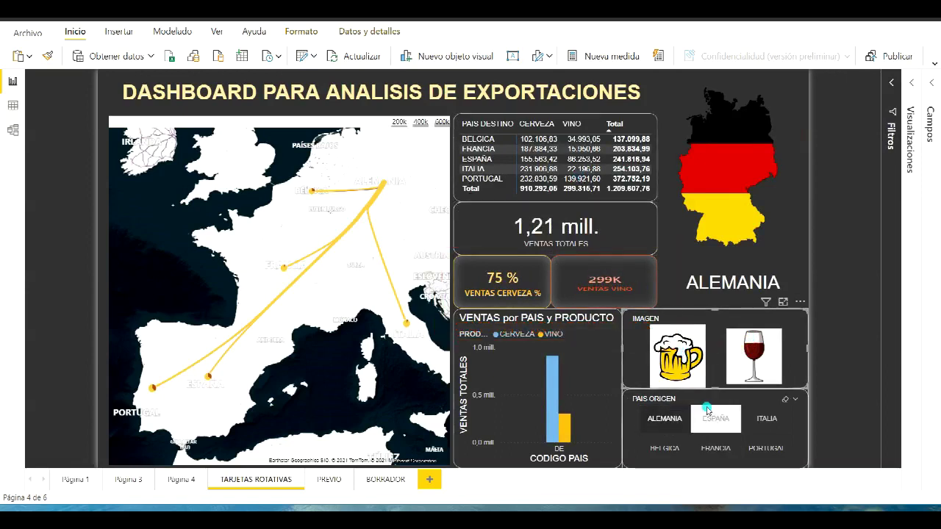
click(714, 420)
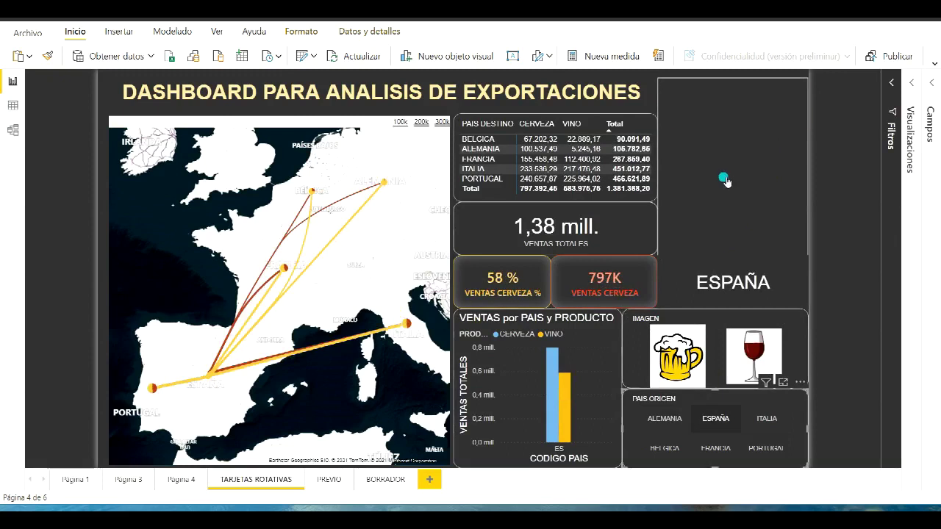
click(762, 419)
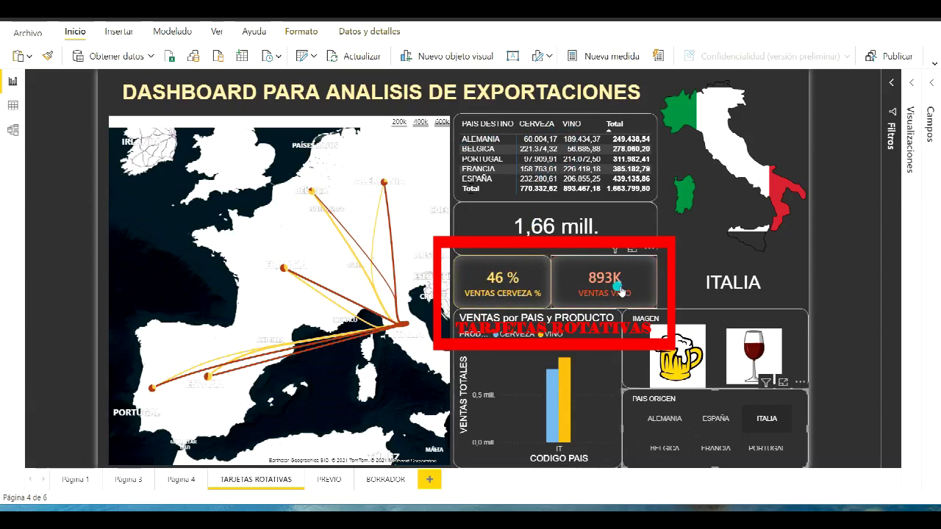
Visit the PREVIO page, return to TARJETAS ROTATIVAS, then open the BORRADOR page.
click(329, 481)
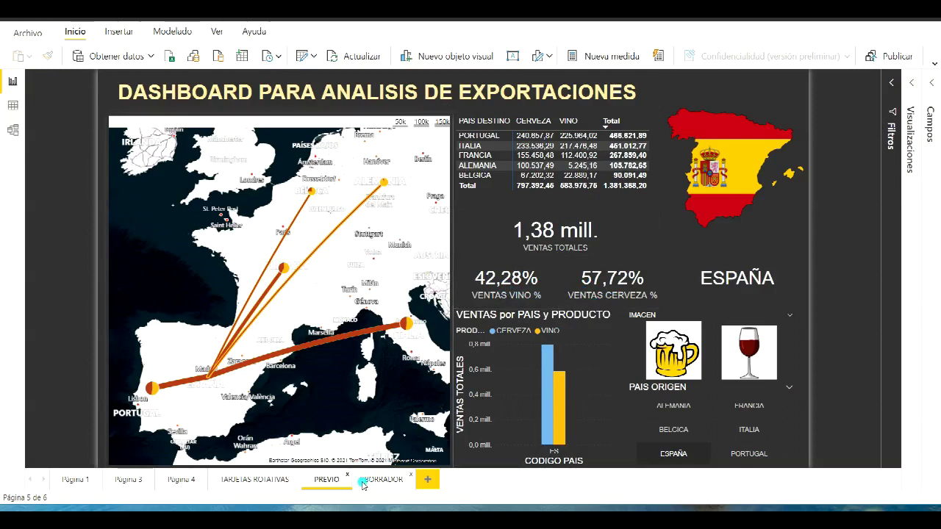
click(274, 482)
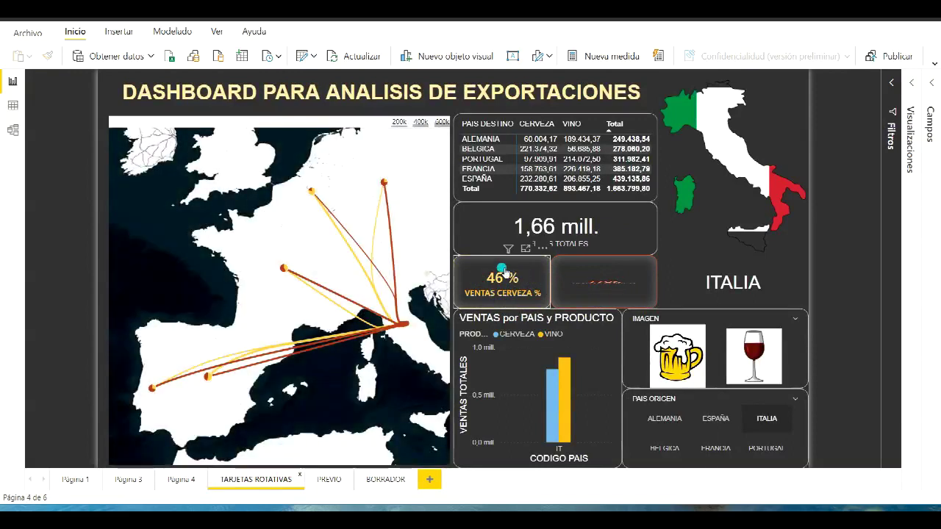
mouse_move(497, 286)
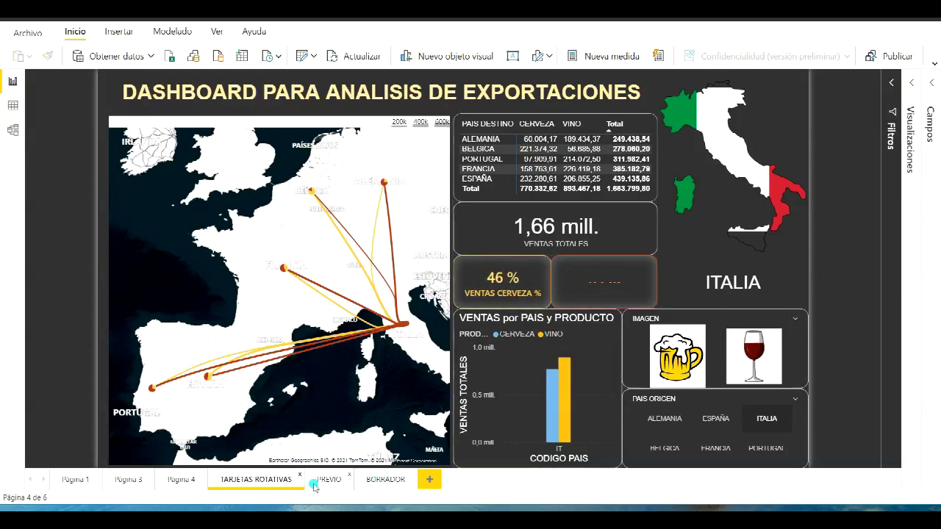
click(377, 480)
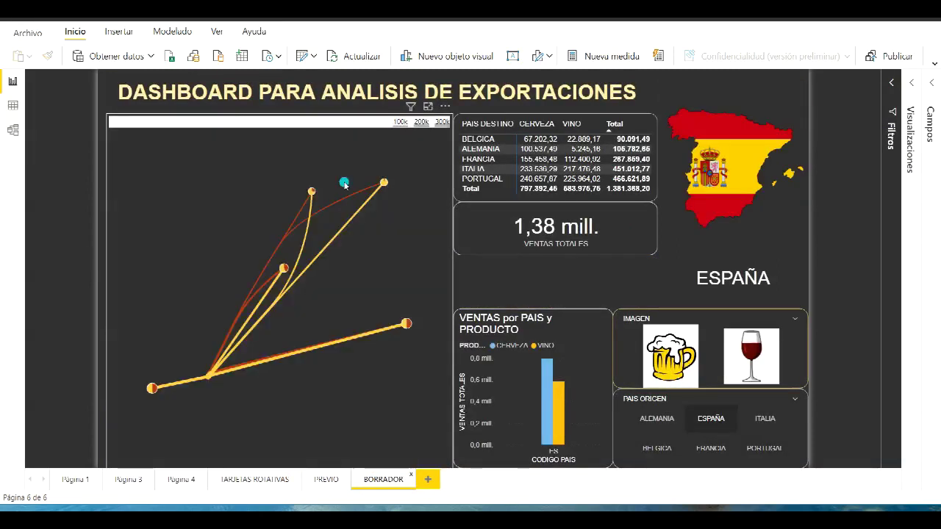
Expand Visualizaciones on BORRADOR and choose Obtener más objetos visuales from the gallery's '...' menu.
mouse_move(294, 229)
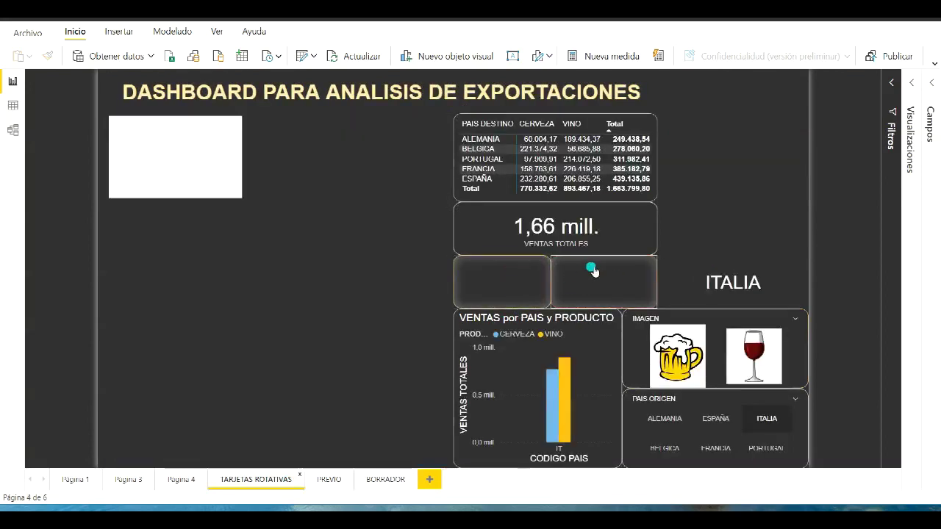
click(915, 86)
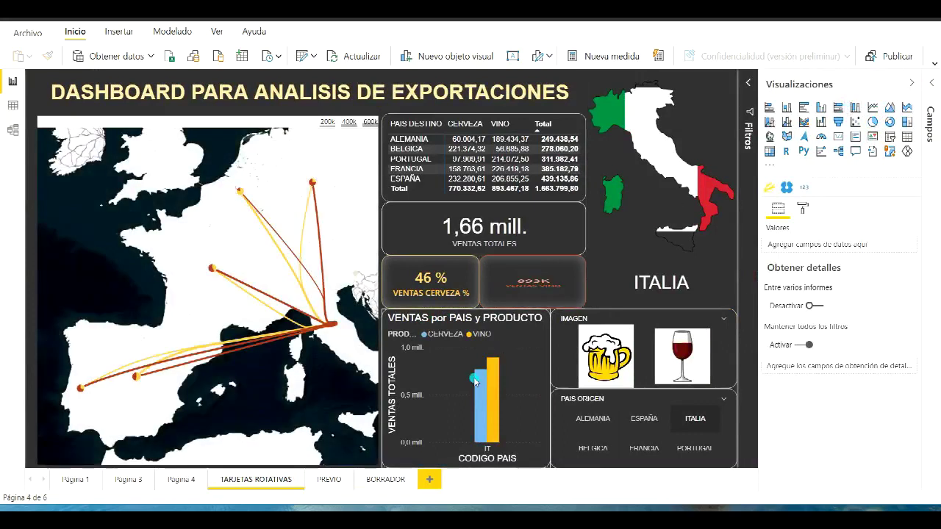
click(371, 479)
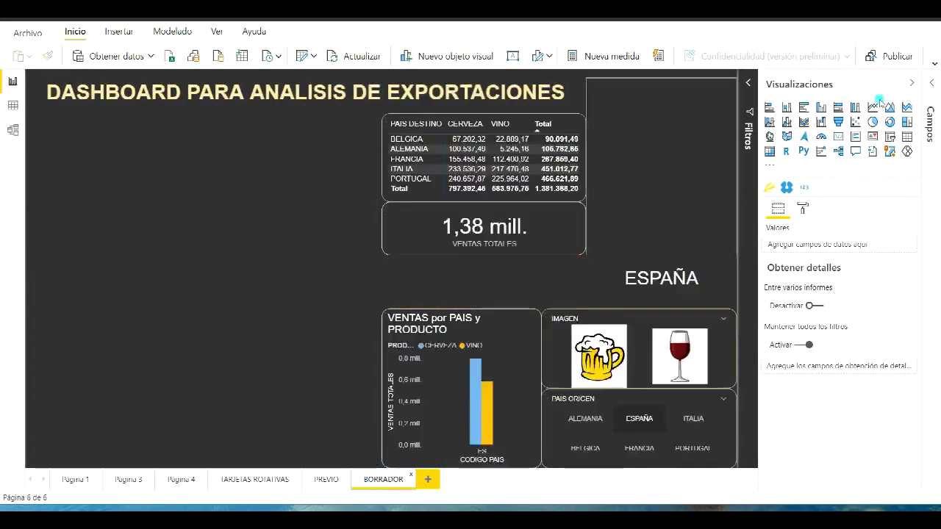
click(771, 166)
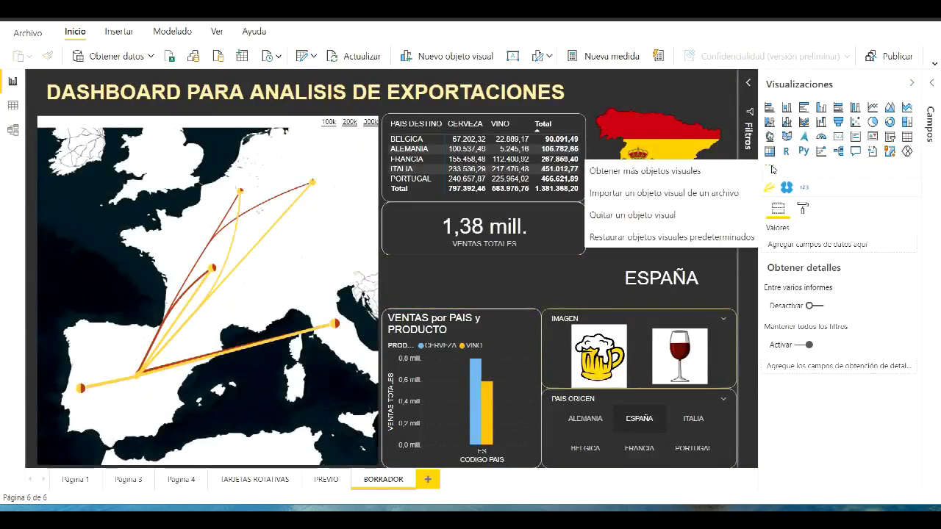
click(647, 174)
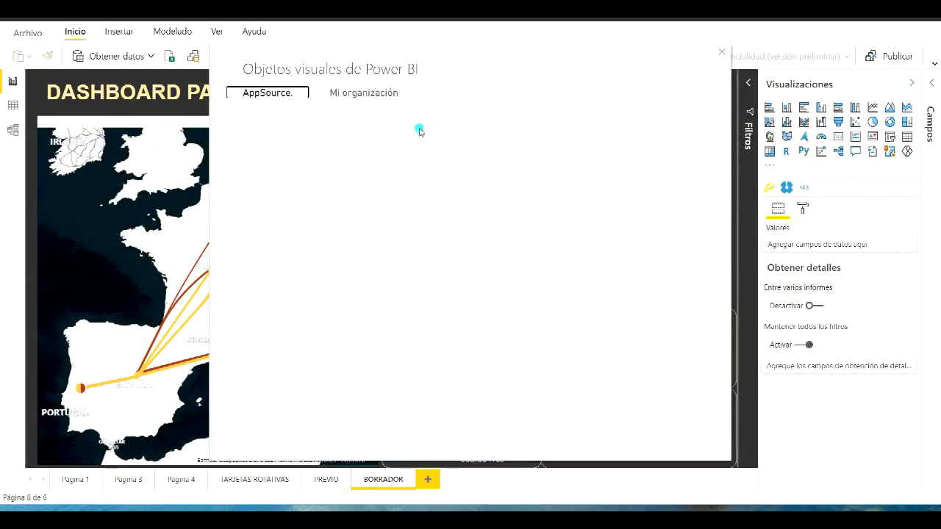
Search AppSource for 'Rotating Tile' and add MAQ Software's visual, updating the existing copy.
click(252, 94)
text(ROTATIN TILE)
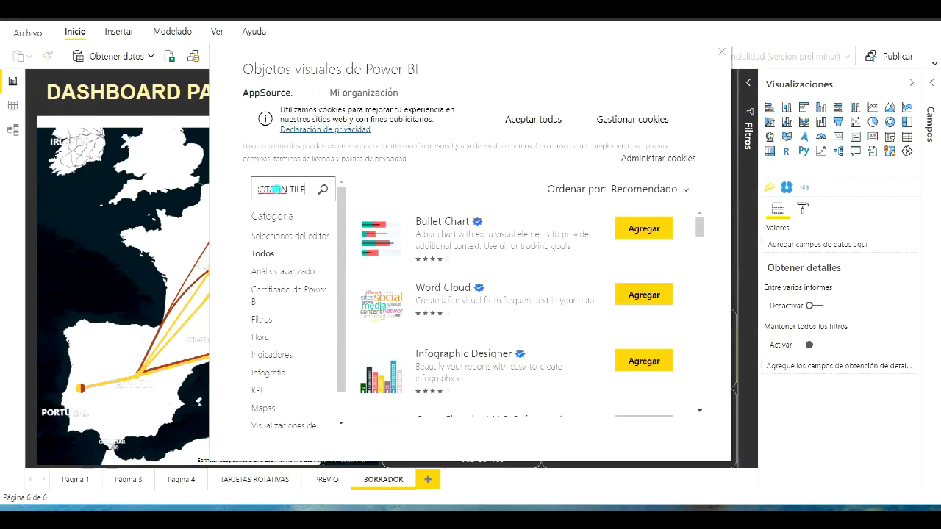
key(Return)
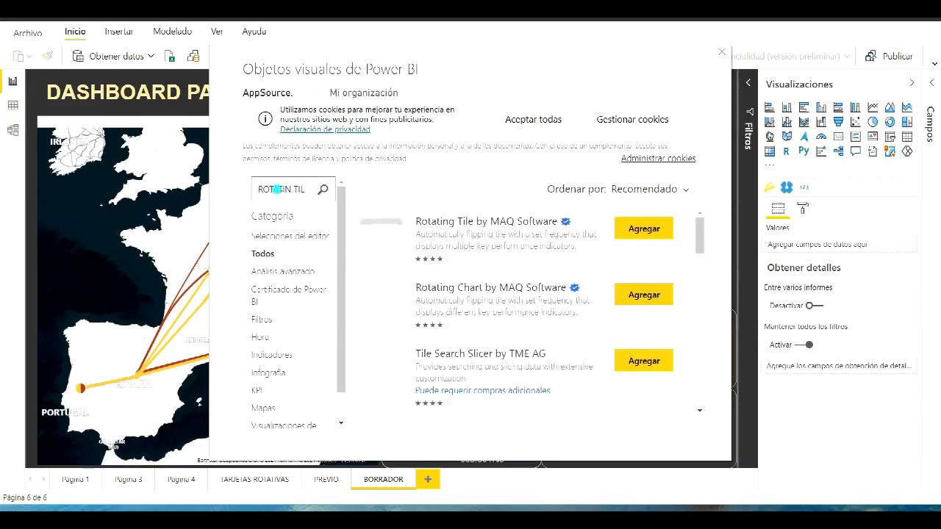
click(464, 235)
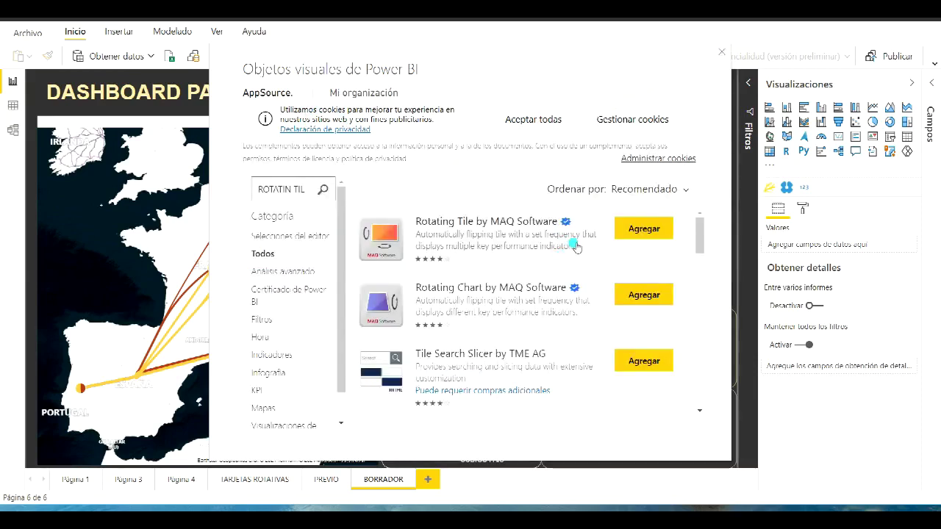
click(638, 229)
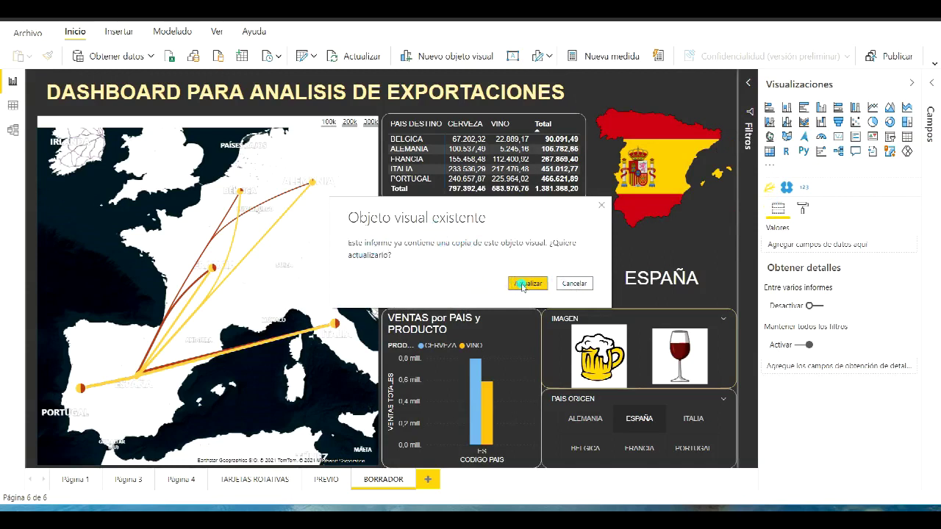
click(564, 284)
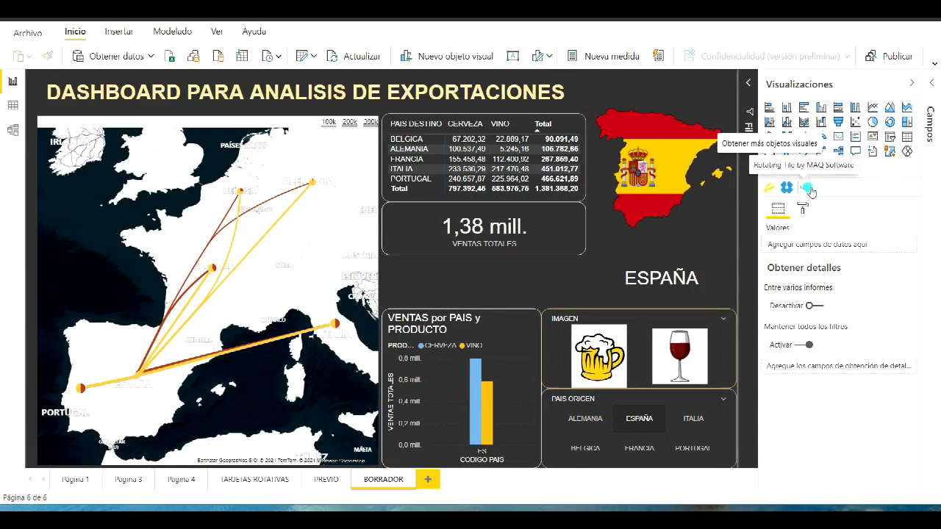
Place a Rotating Tile and add VENTAS CERVEZA % and VENTAS VINO % to its measures.
click(805, 188)
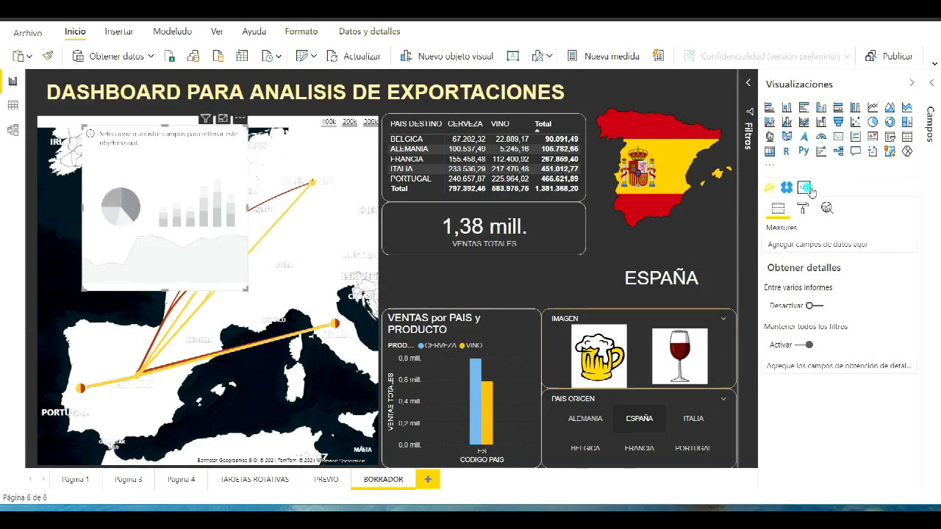
mouse_move(180, 143)
mouse_down()
mouse_move(462, 287)
mouse_move(494, 281)
mouse_up()
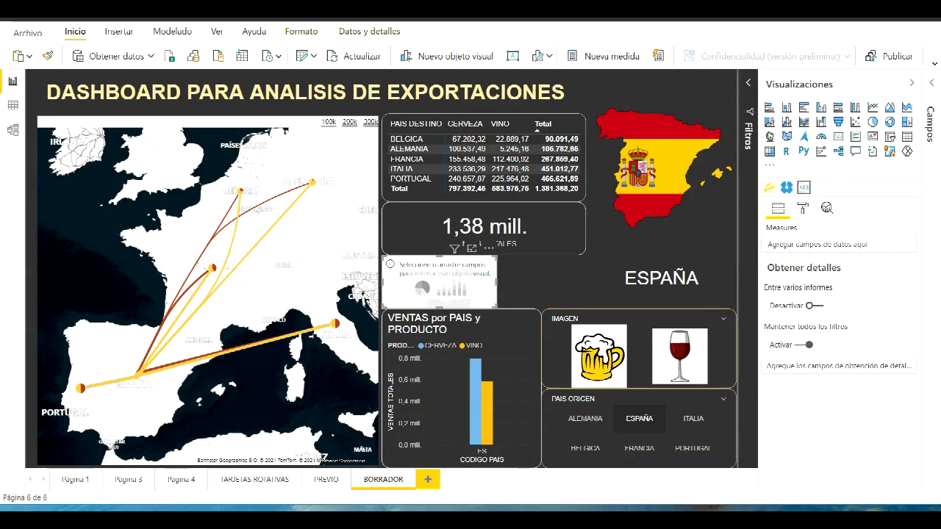
click(935, 86)
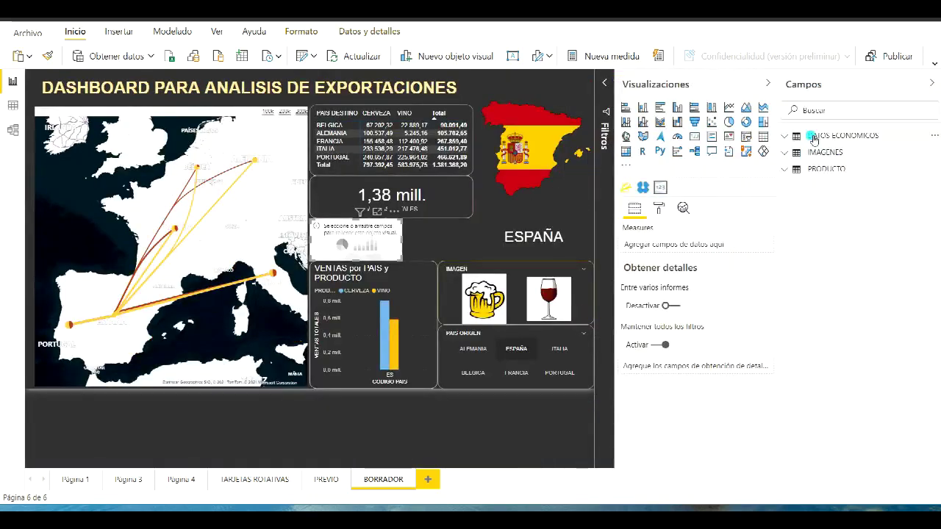
click(786, 169)
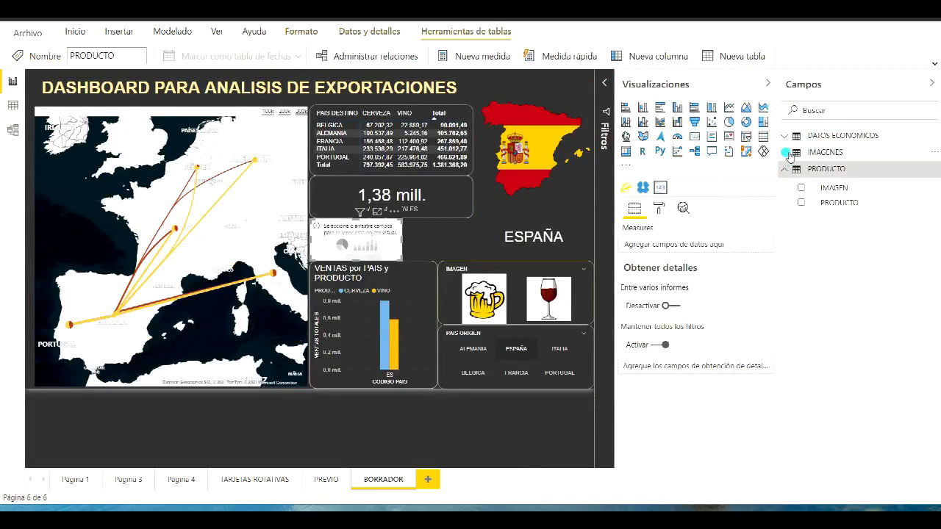
click(785, 152)
click(794, 136)
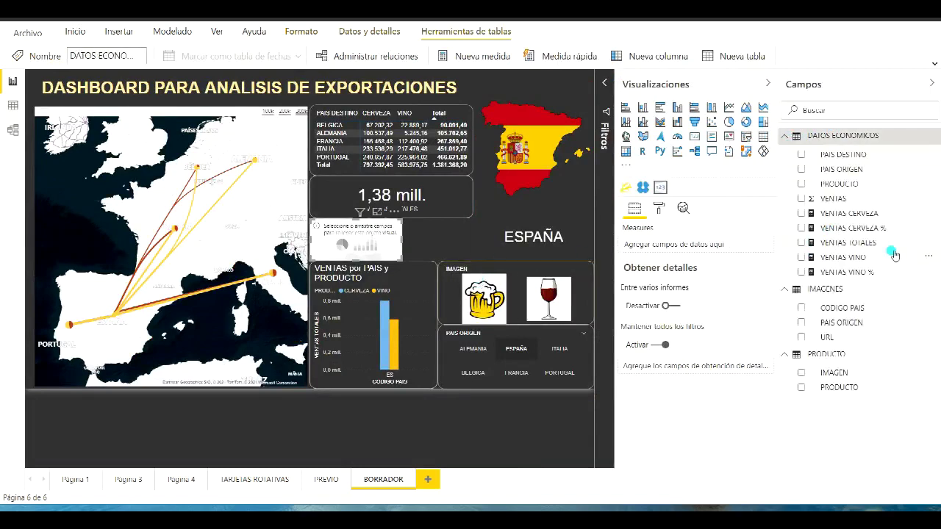
drag(834, 231, 723, 253)
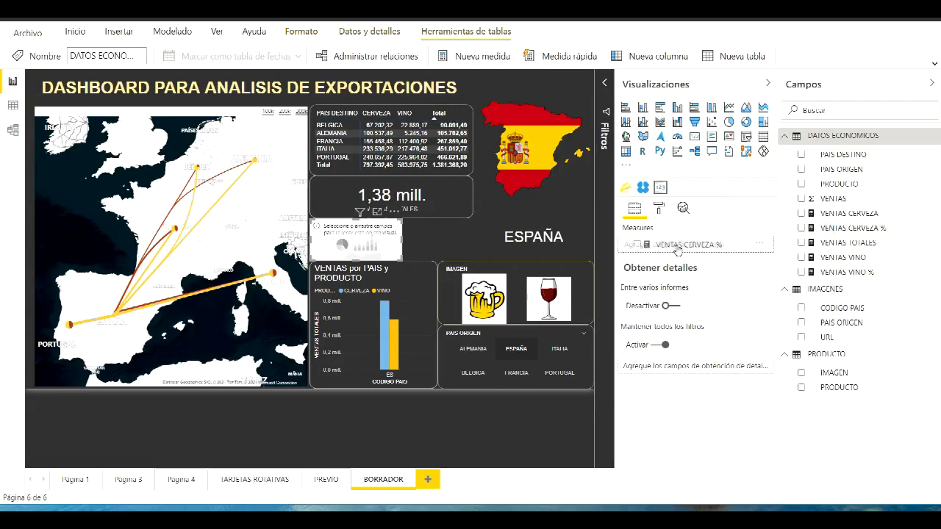
mouse_move(834, 272)
mouse_down()
mouse_move(662, 259)
mouse_move(639, 247)
mouse_up()
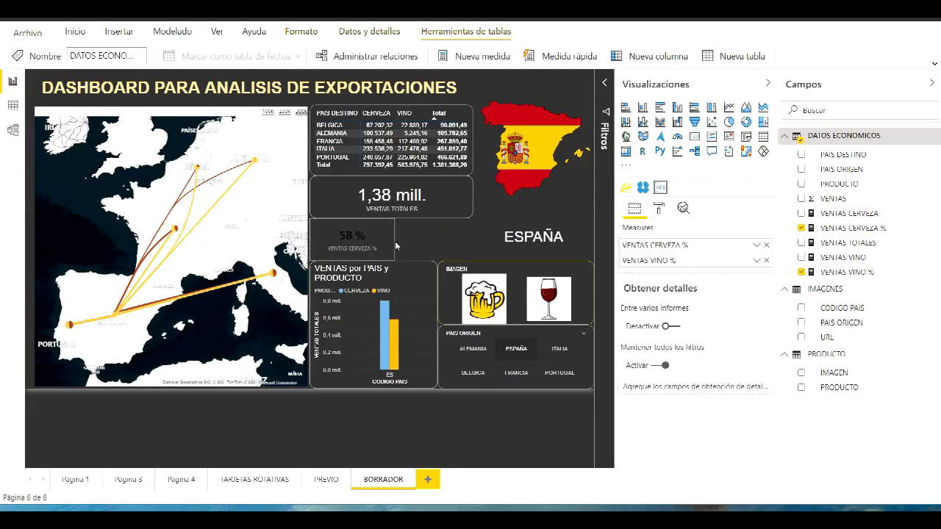
Position a second tile and add the VENTAS CERVEZA and VENTAS VINO totals as its measures.
click(425, 236)
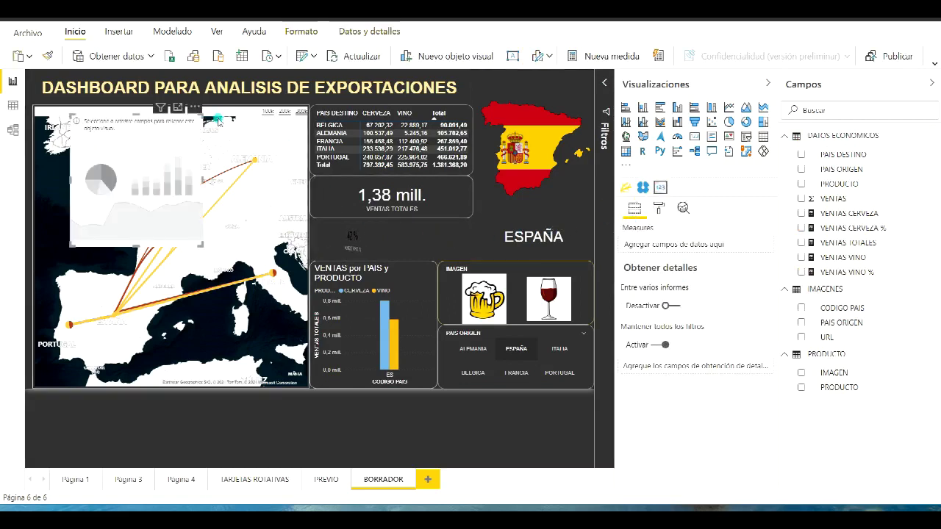
mouse_move(470, 233)
mouse_down()
mouse_move(503, 219)
mouse_move(479, 261)
mouse_up()
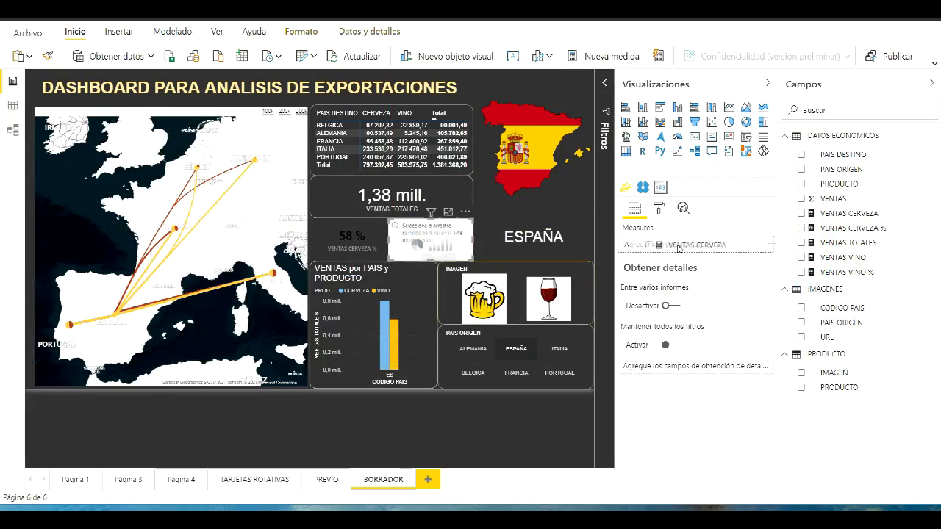
drag(749, 236, 684, 247)
drag(782, 259, 673, 261)
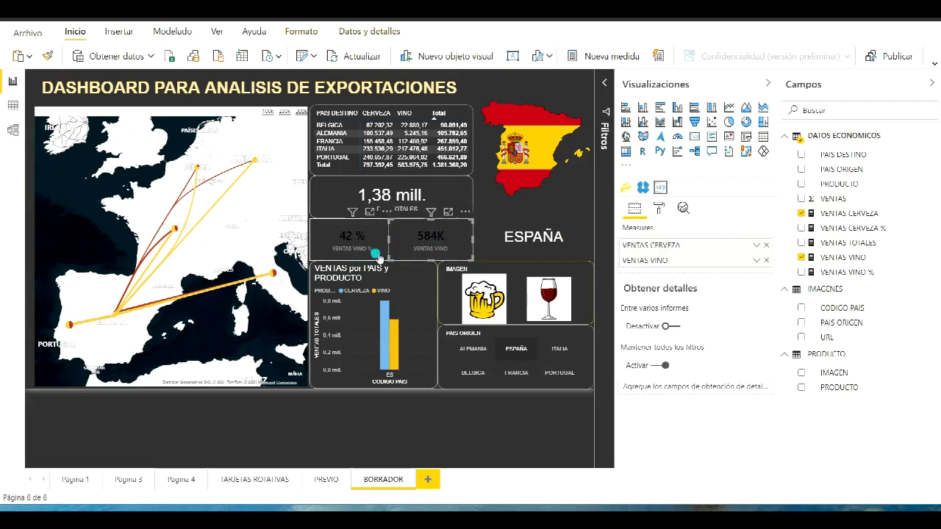
Try vertical flip and 3D effect on the sales card, leaving both switched off.
click(661, 211)
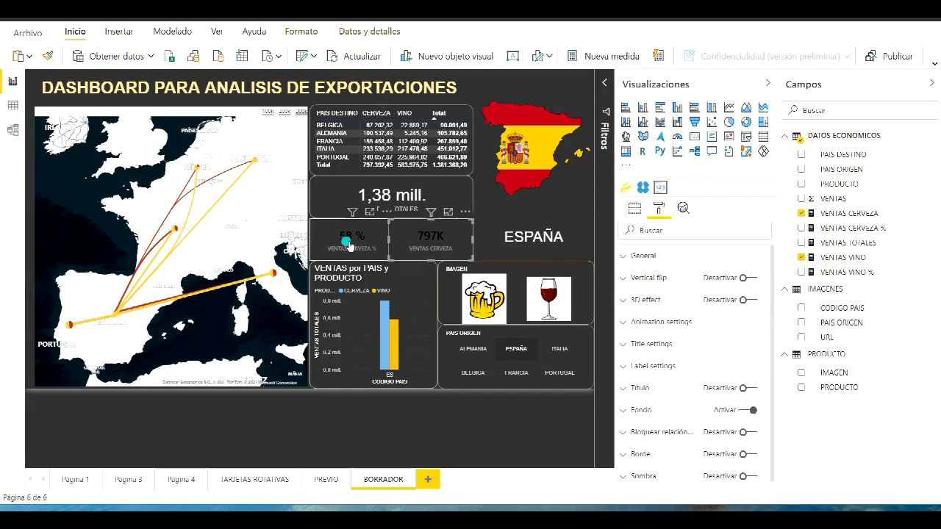
click(628, 280)
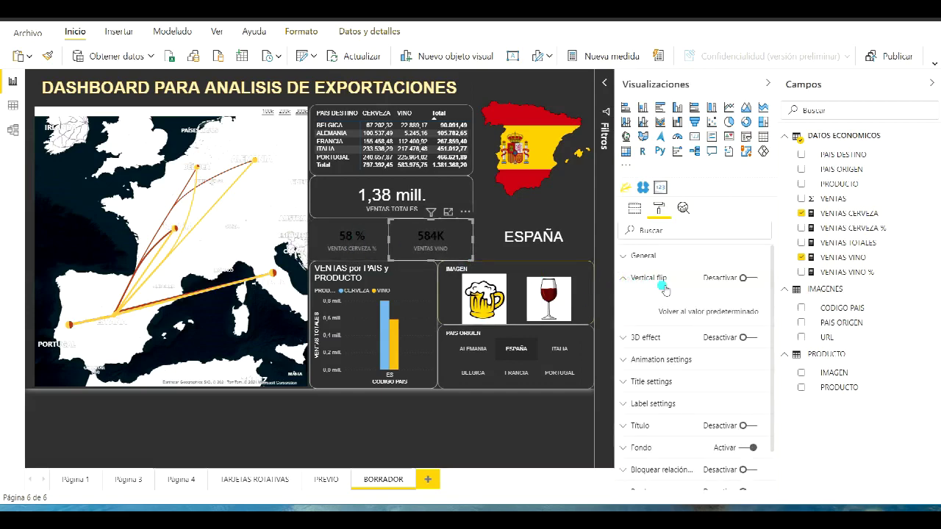
click(755, 279)
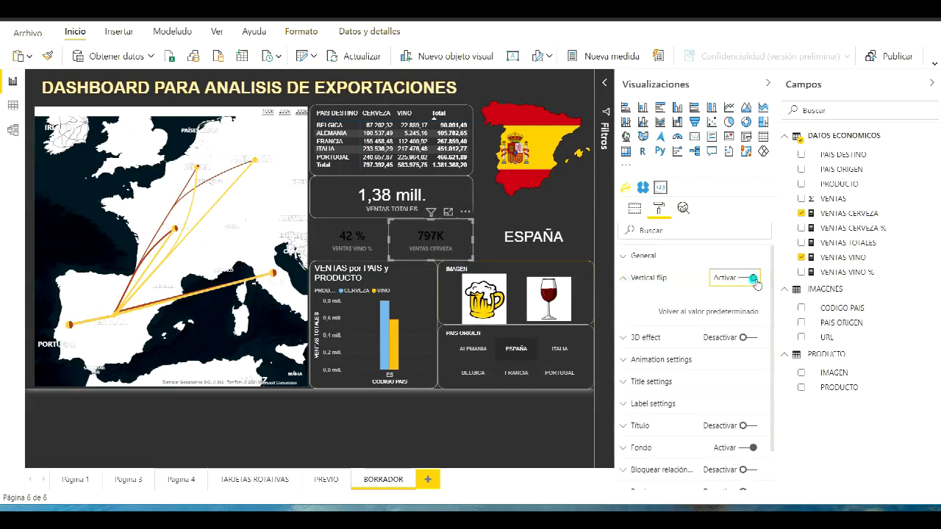
click(425, 245)
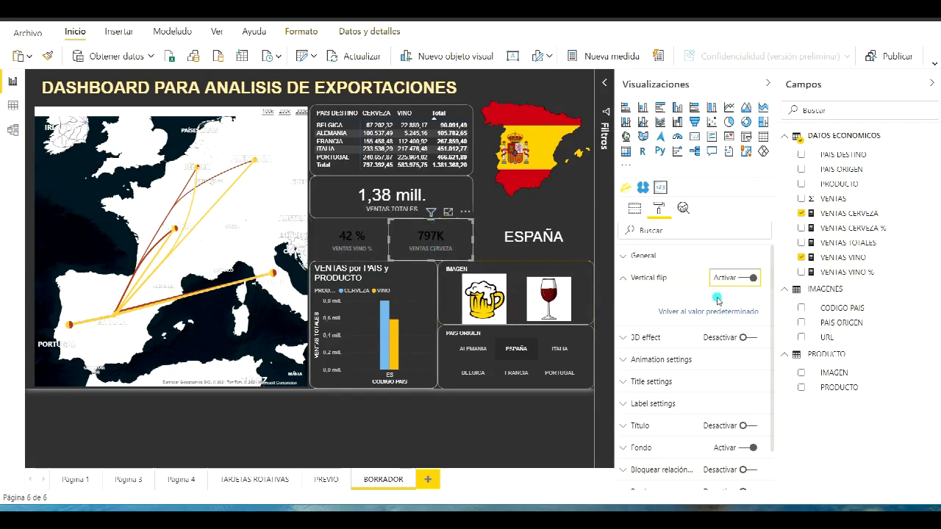
click(747, 281)
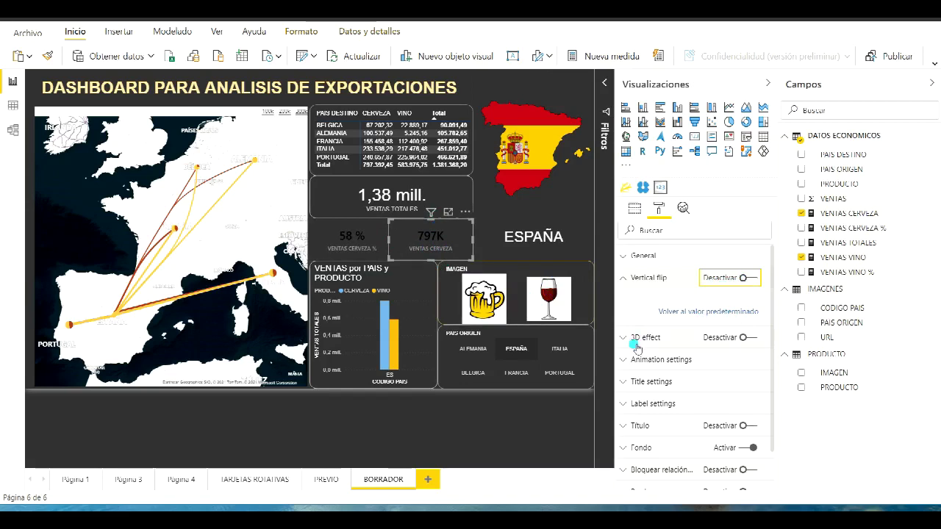
click(624, 279)
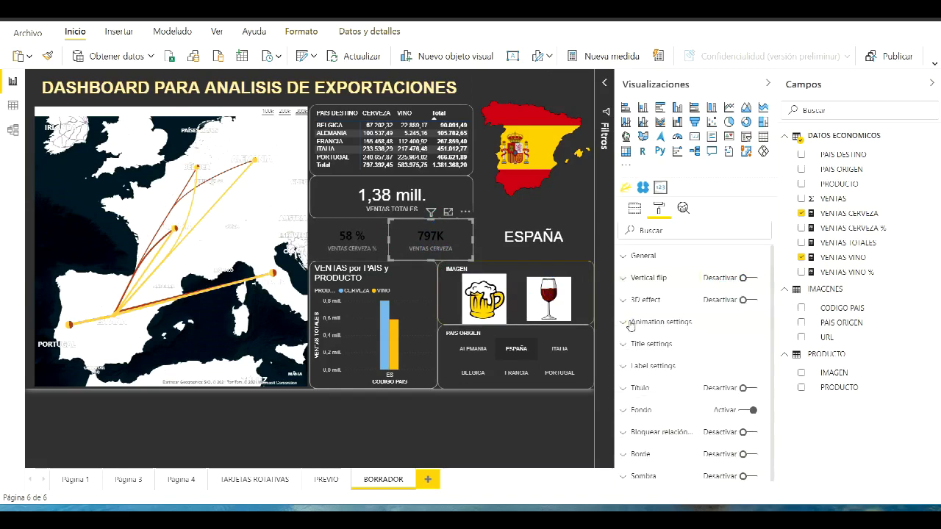
click(750, 300)
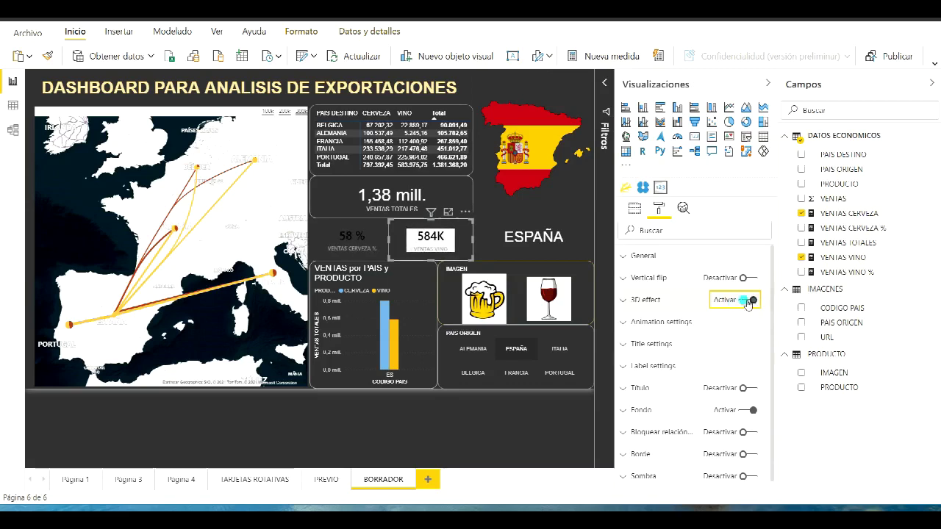
click(746, 301)
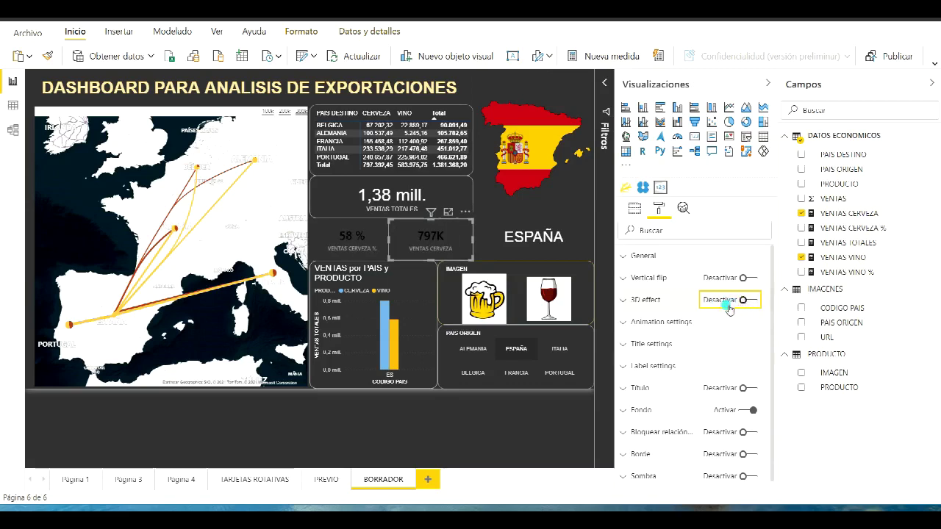
Set the sales card's animation delay to 2 seconds between rotations.
click(629, 324)
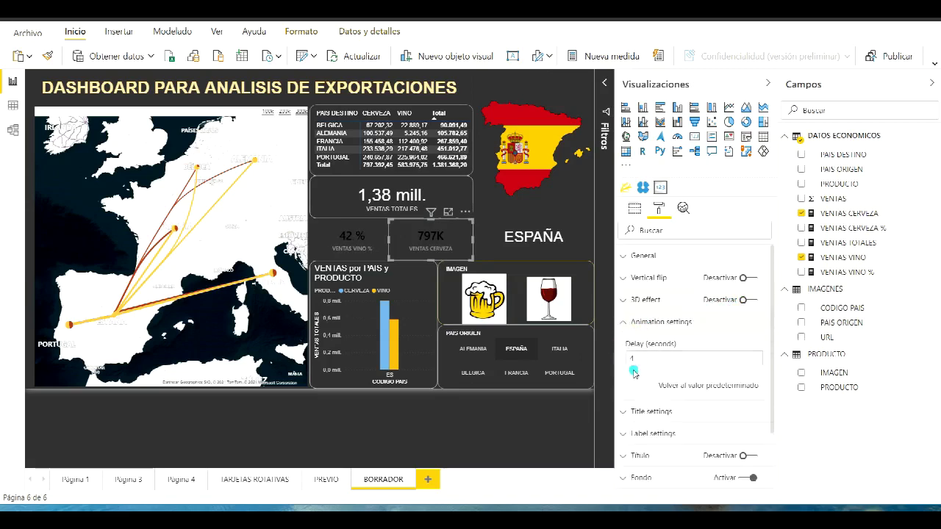
click(641, 361)
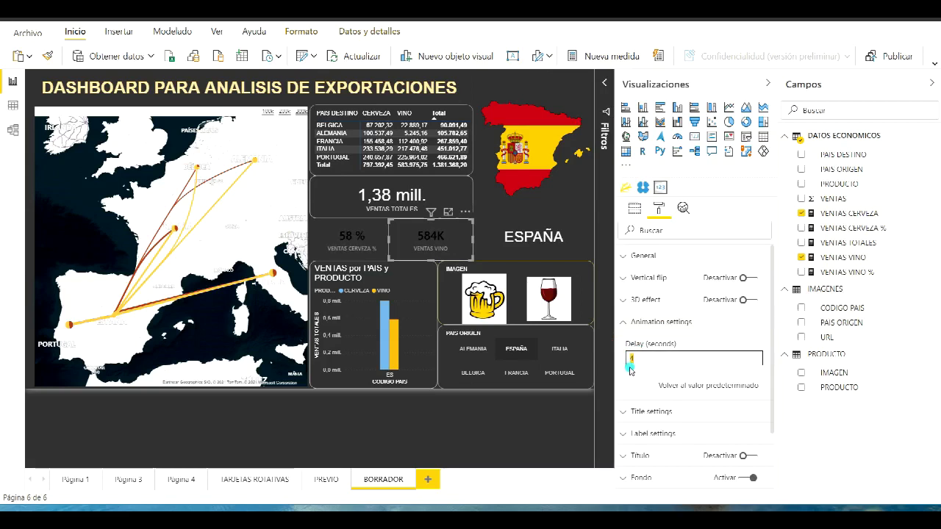
text(2)
click(653, 361)
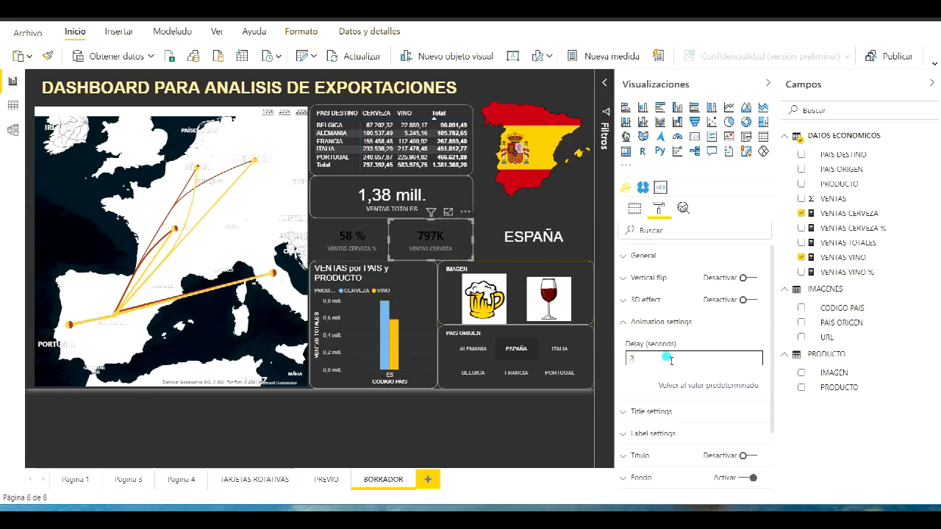
click(630, 322)
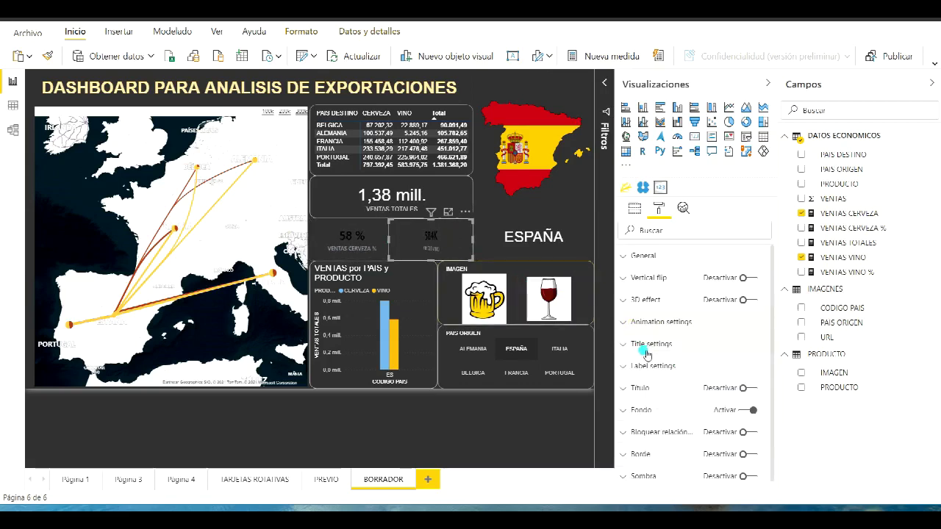
Turn on a yellow border with 15 px rounded corners around the sales card.
scroll(637, 364, down, 1)
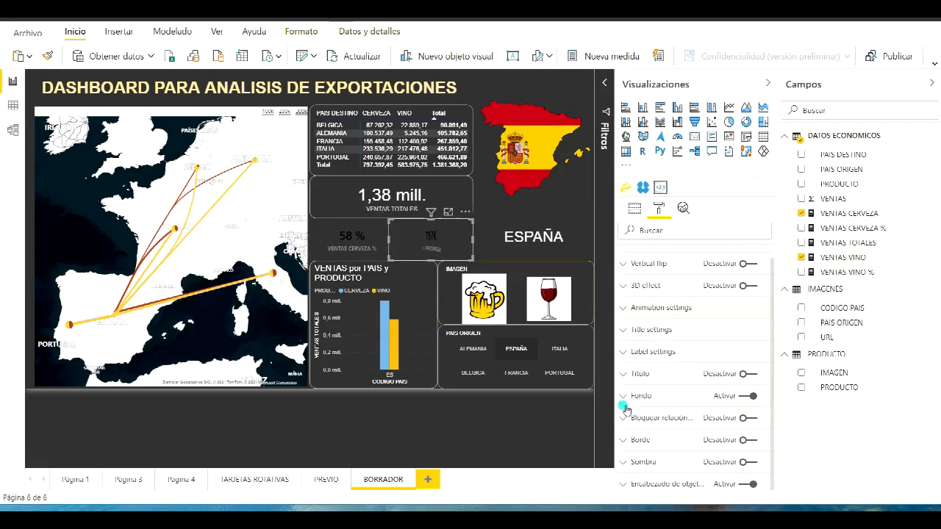
click(758, 441)
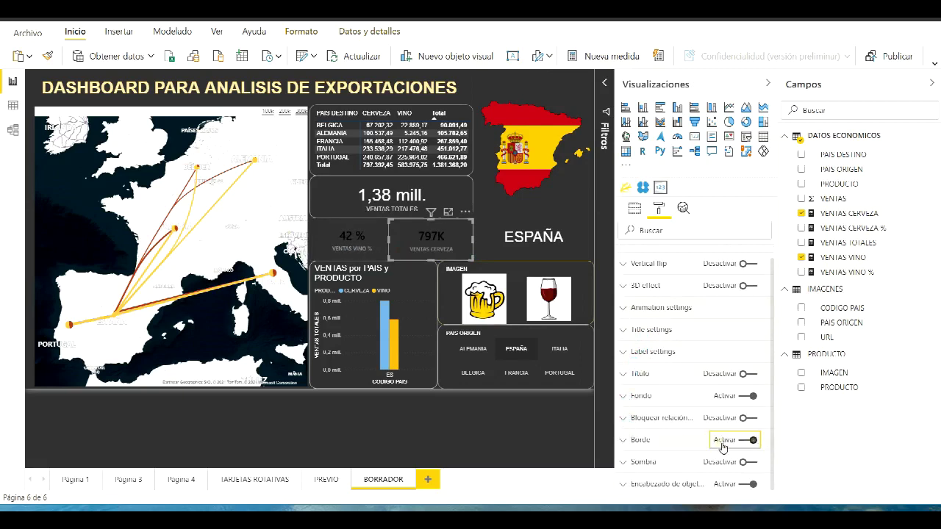
click(629, 441)
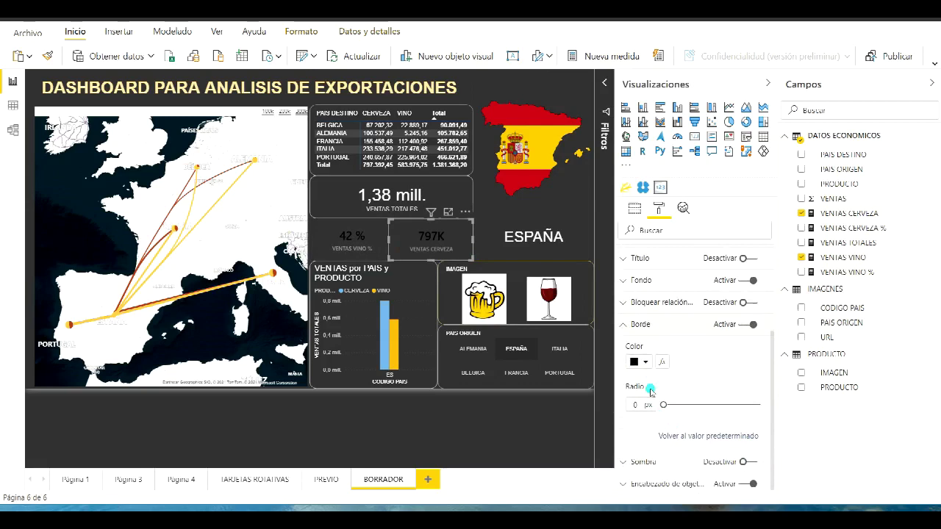
click(646, 363)
text(15)
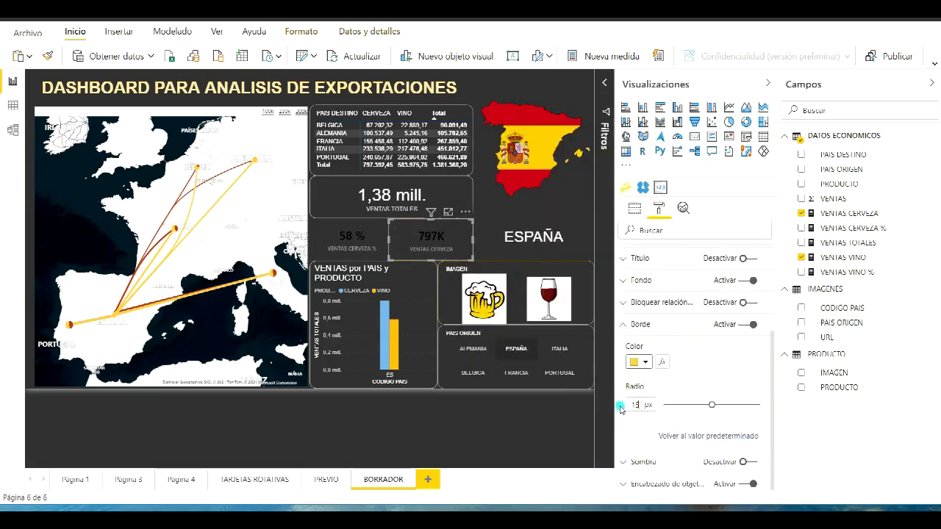
click(634, 363)
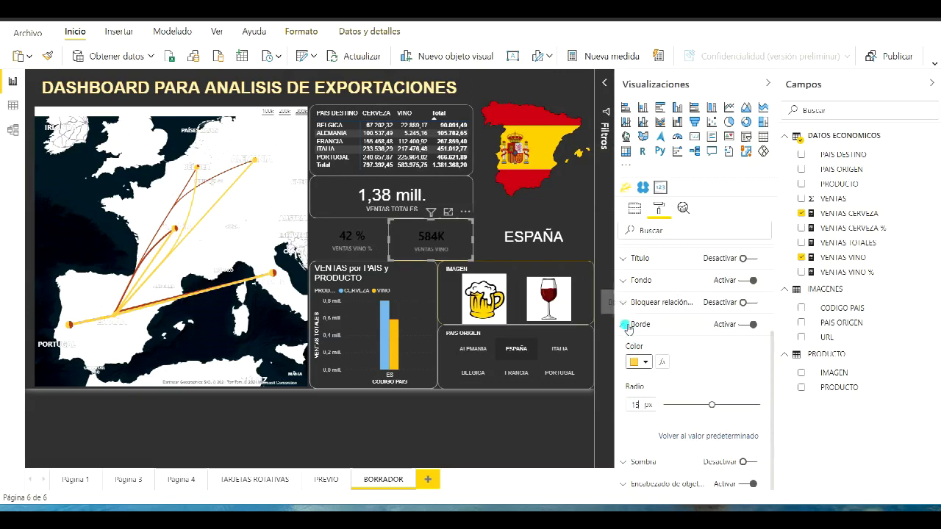
click(627, 325)
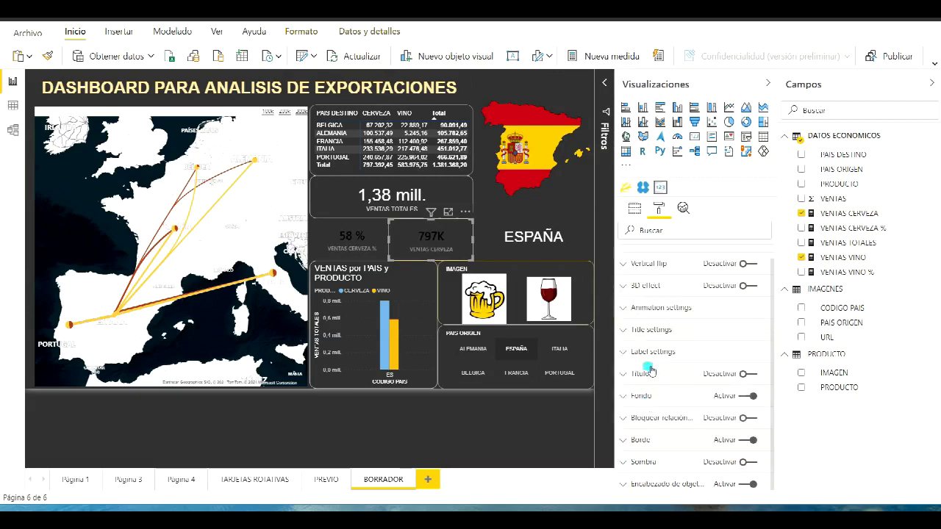
Set the sales card's value label colour to yellow.
click(628, 354)
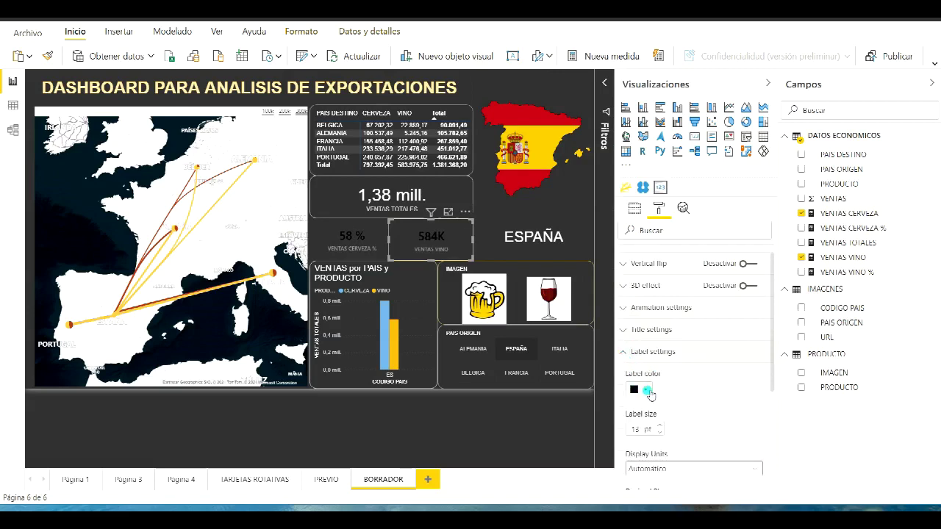
click(649, 392)
click(603, 332)
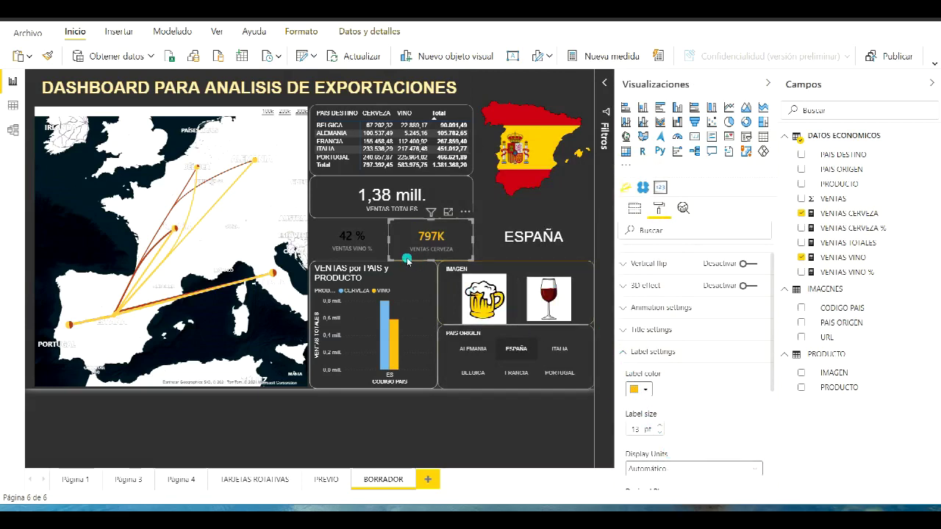
Select the percentage card and set both its label and title colours to red-orange.
click(372, 232)
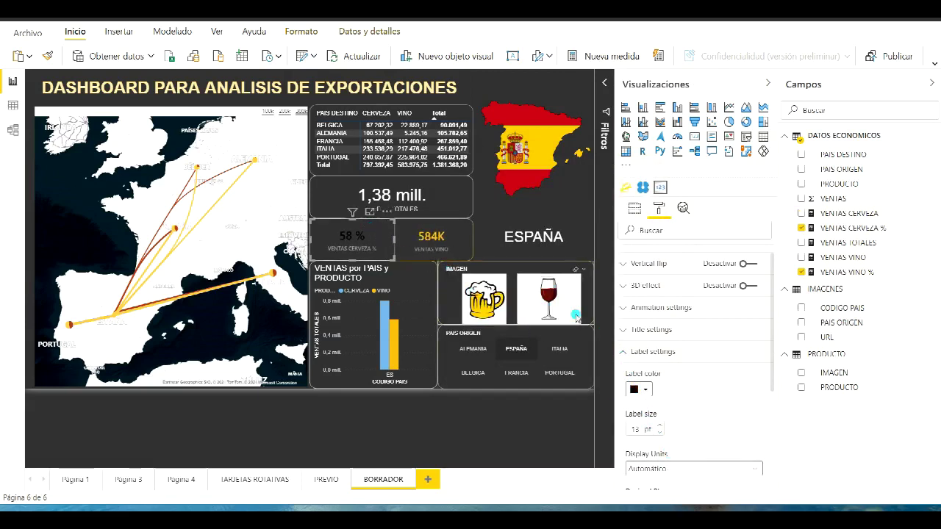
click(647, 390)
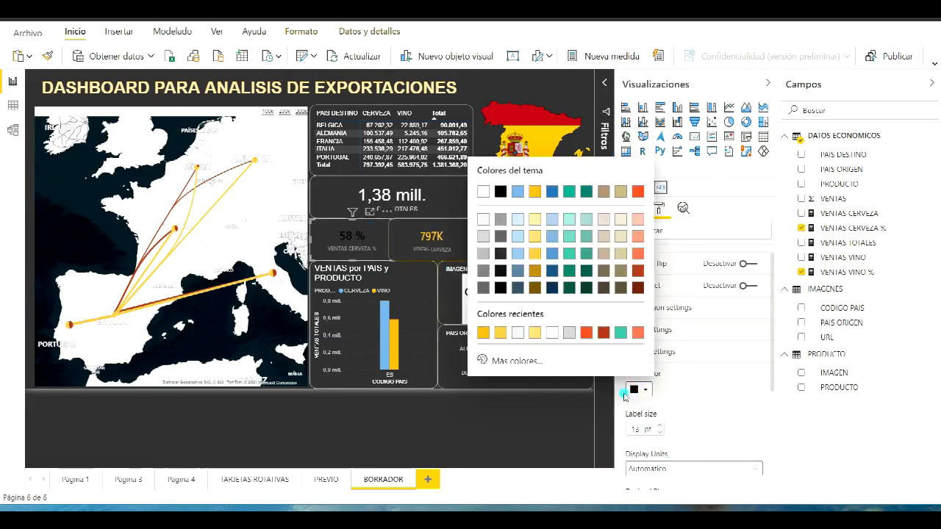
click(586, 334)
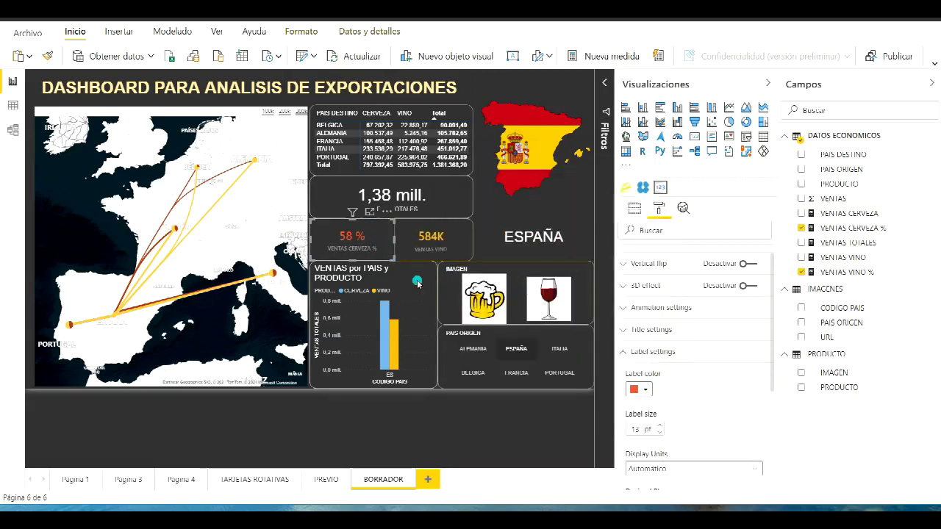
scroll(637, 398, down, 3)
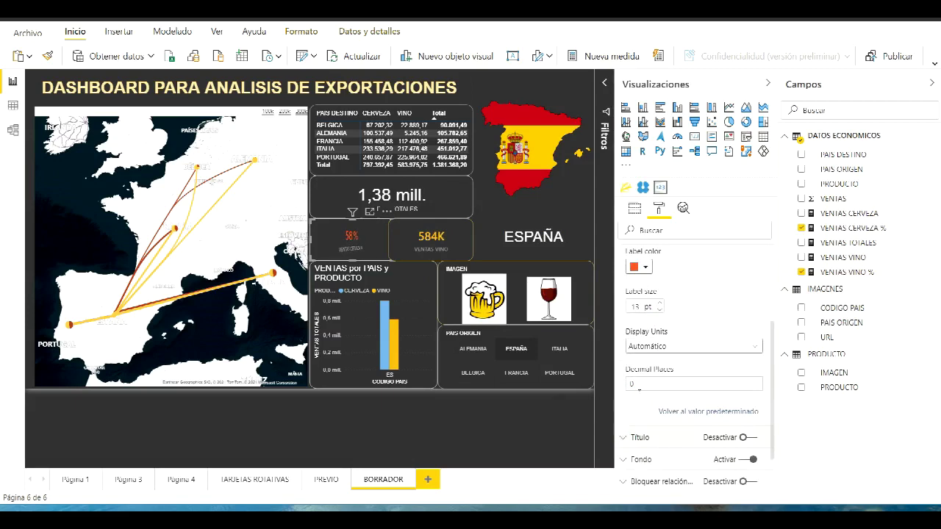
scroll(629, 440, up, 3)
click(622, 346)
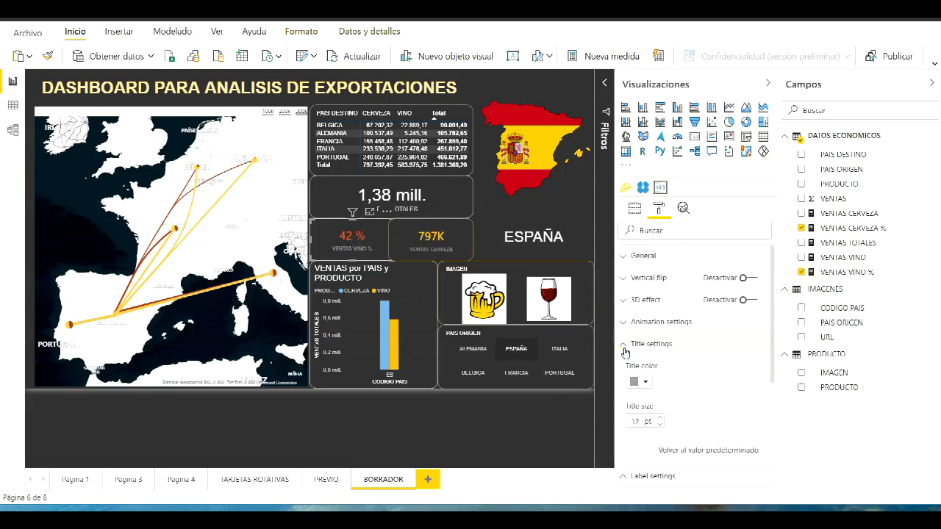
click(649, 385)
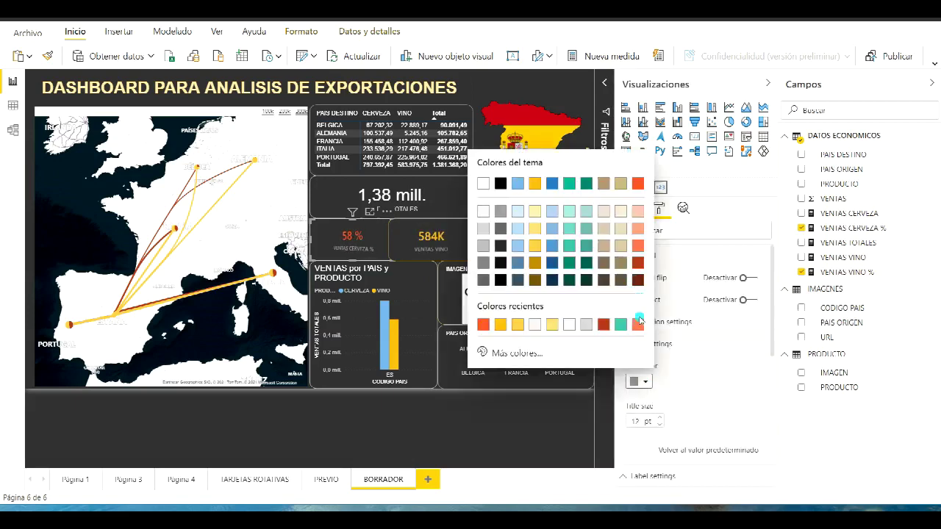
click(638, 326)
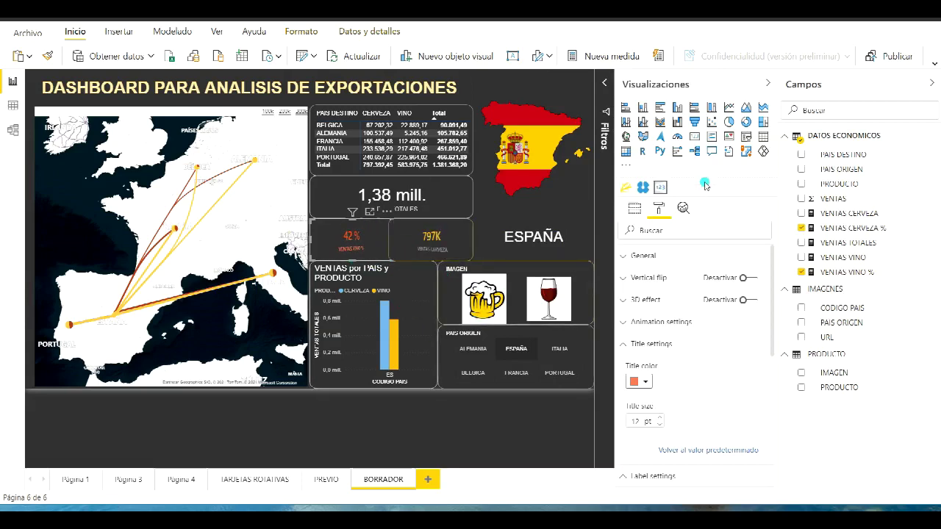
Collapse the Visualizaciones pane to widen the BORRADOR canvas.
click(767, 83)
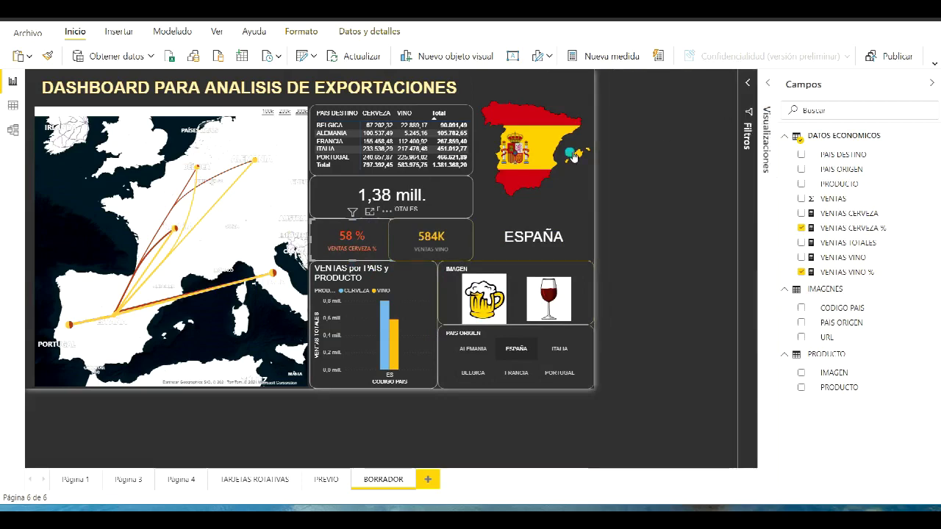